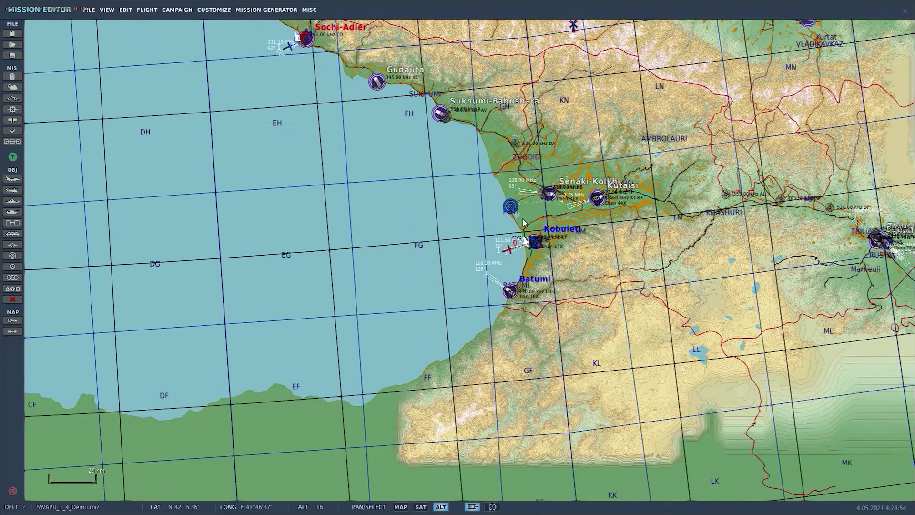
# - Inspect the A-10A_Kobuleti_1 and MiG29A_Kobuleti_2 airplane groups parked at Kobuleti airfield
pyautogui.scroll(5, 542, 331)
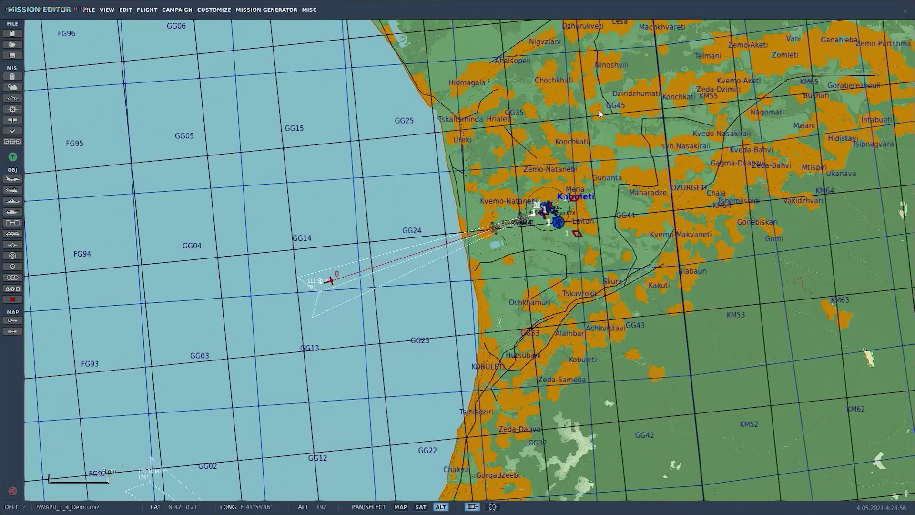
pyautogui.scroll(2, 541, 331)
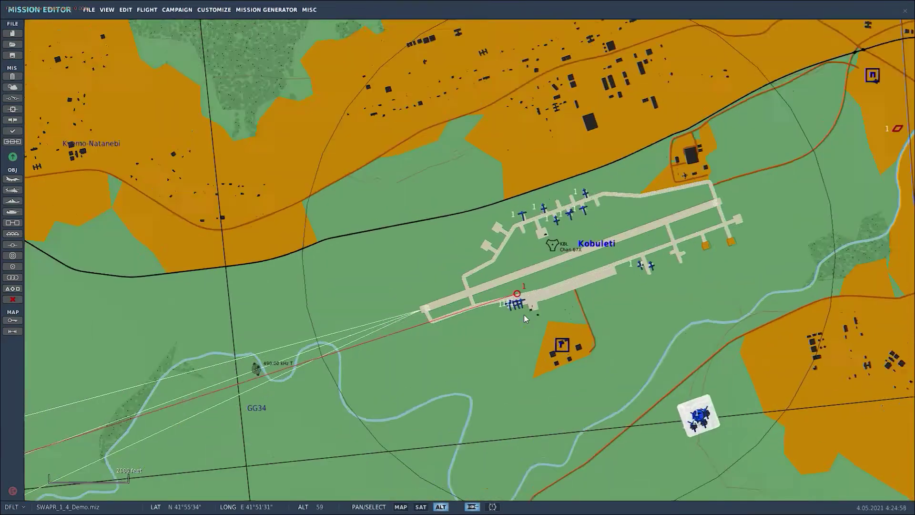
pyautogui.click(520, 300)
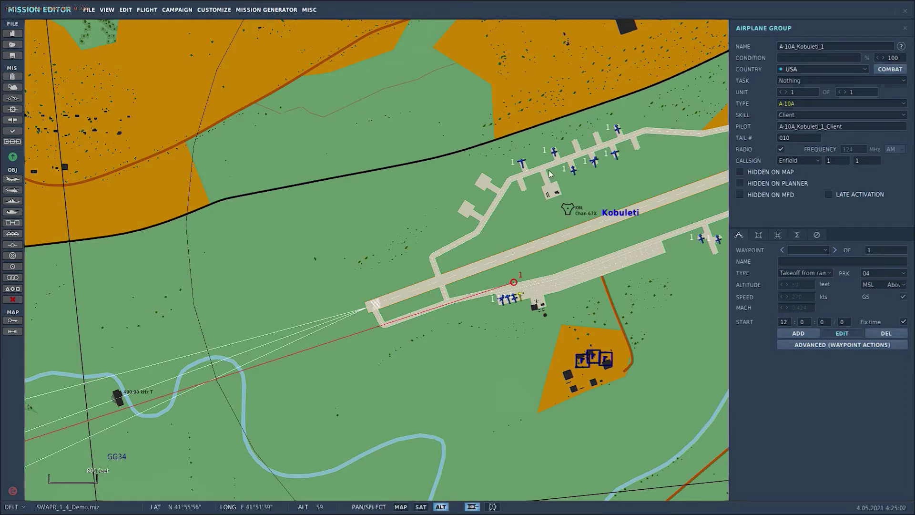
pyautogui.click(472, 136)
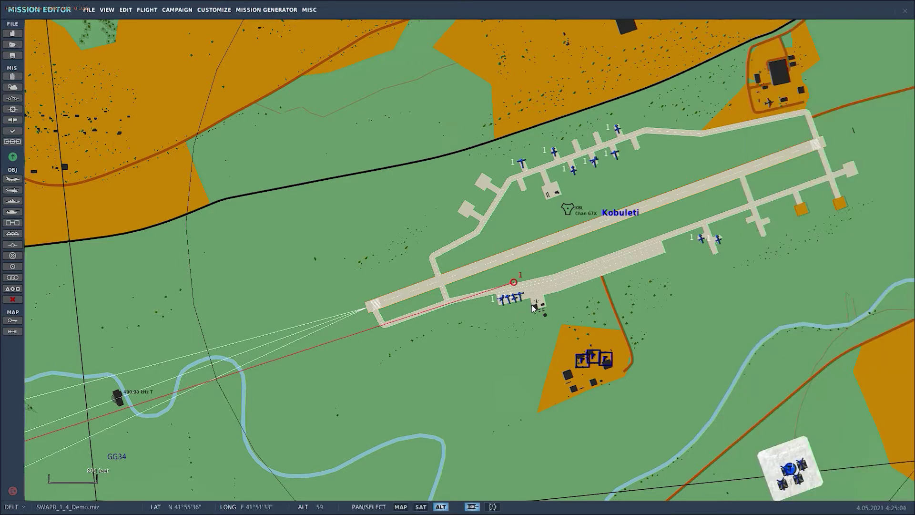
pyautogui.click(515, 298)
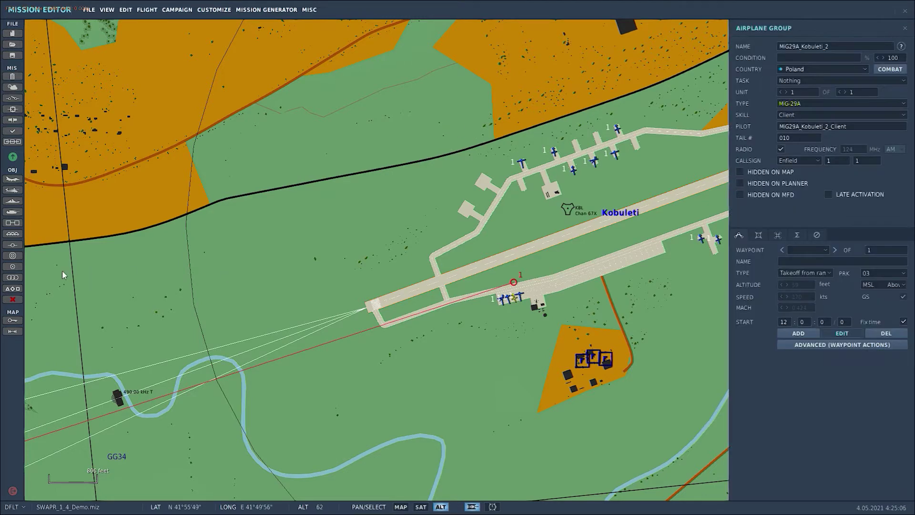
# - Open the unit list and inspect the A-10A_Kobuleti_2 and A-10A_Kobuleti_1 client units
pyautogui.click(12, 289)
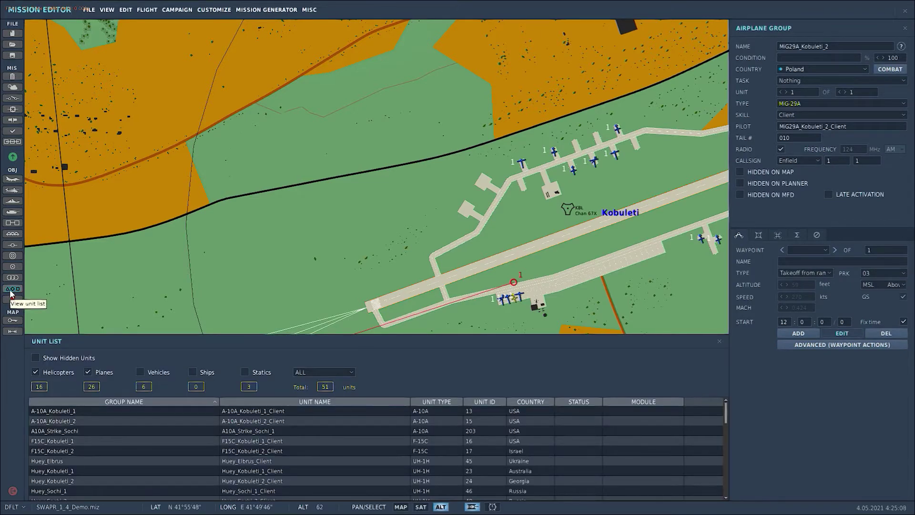
pyautogui.click(192, 419)
pyautogui.click(88, 371)
pyautogui.click(88, 372)
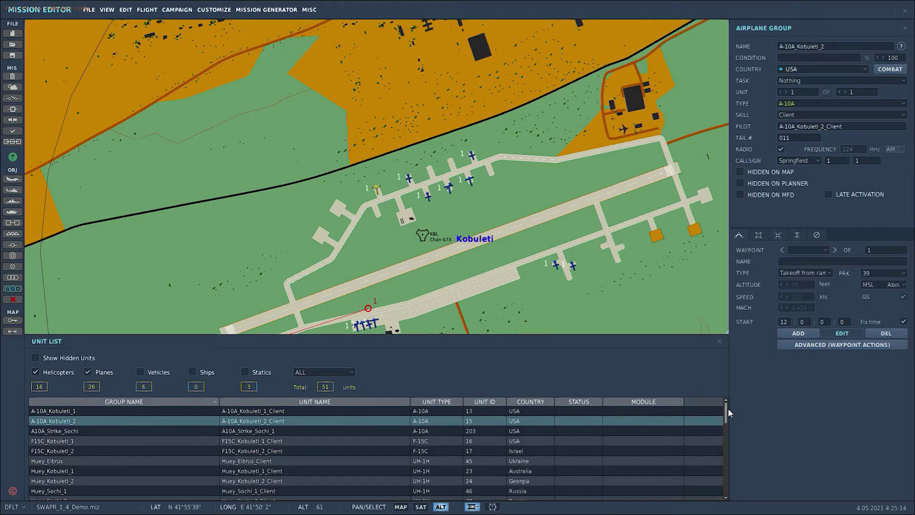
pyautogui.moveTo(728, 408)
pyautogui.mouseDown()
pyautogui.moveTo(718, 476)
pyautogui.moveTo(714, 402)
pyautogui.mouseUp()
pyautogui.click(284, 412)
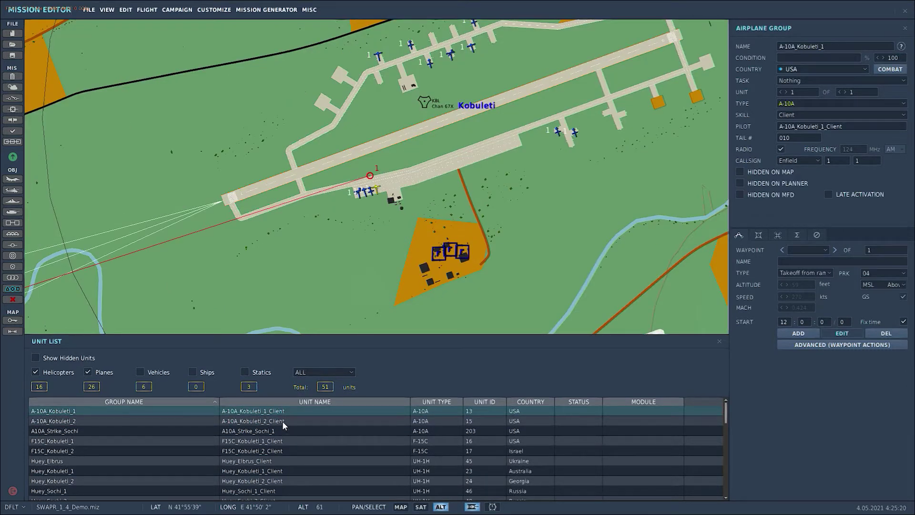
# - Compare the pilot names of A-10A_Kobuleti_2, A10A_Strike_Sochi, F15C_Kobuleti_1 and F15C_Kobuleti_2
pyautogui.click(282, 421)
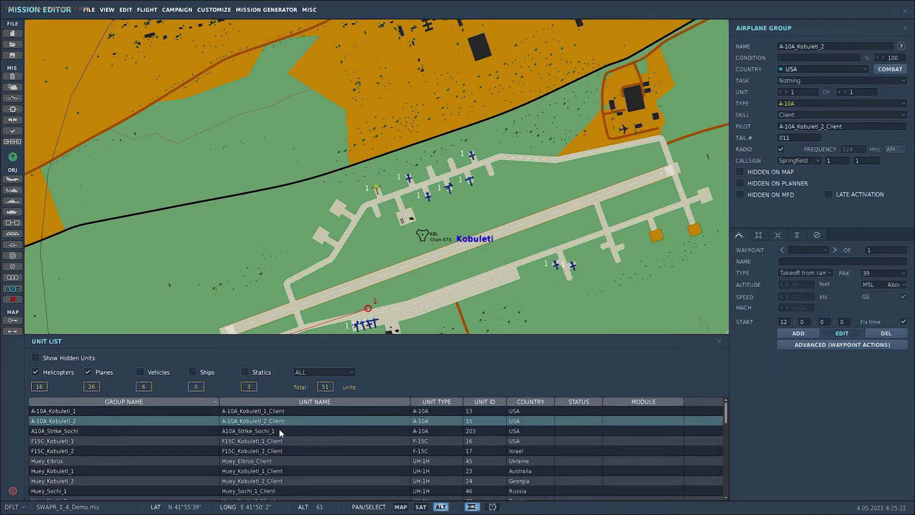
pyautogui.click(278, 428)
pyautogui.click(282, 443)
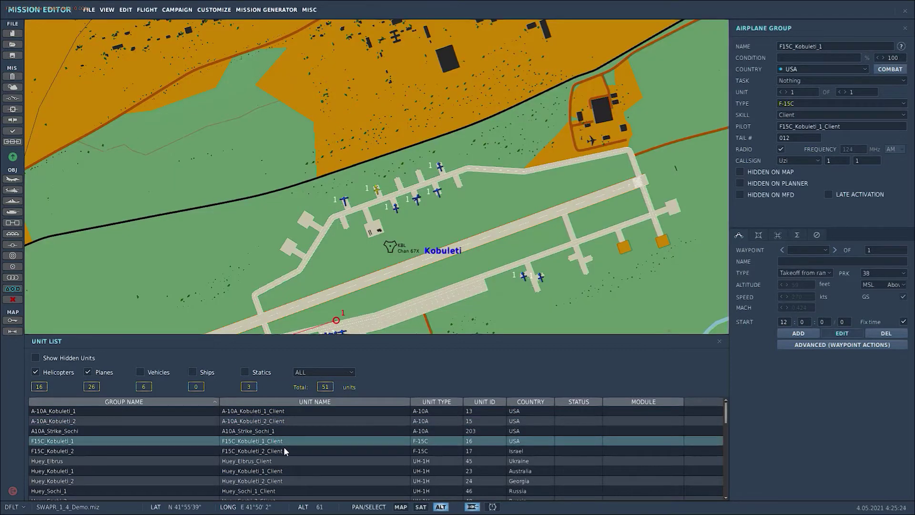
pyautogui.click(284, 447)
pyautogui.click(274, 439)
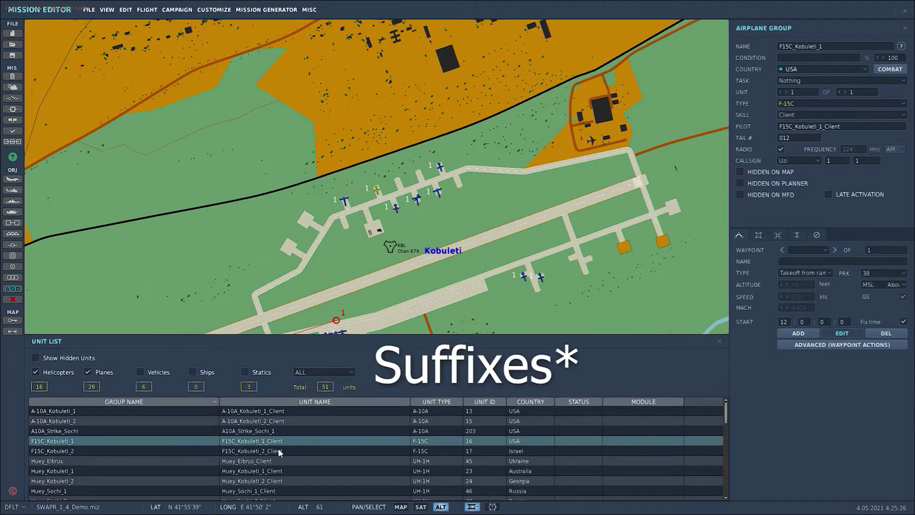
pyautogui.click(278, 449)
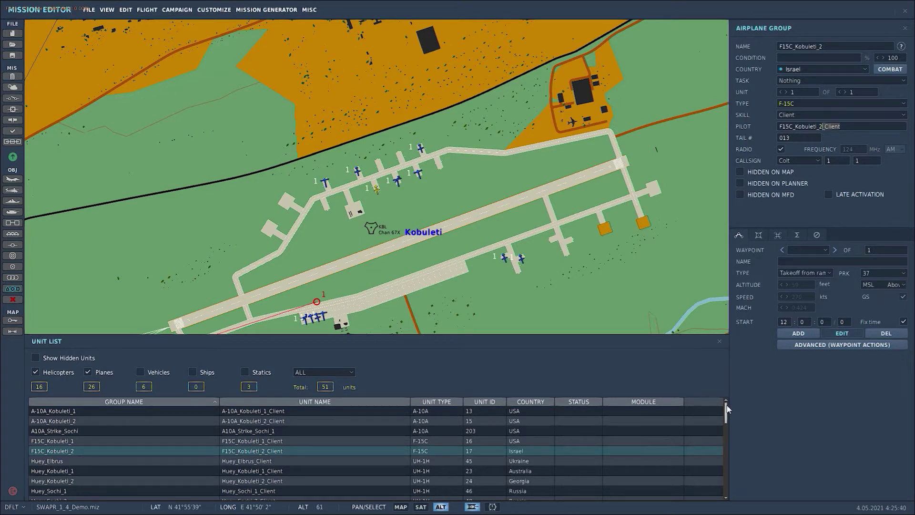
# - Review the end of the unit list and check the _Client suffix in the F15C_Kobuleti_2 pilot name
pyautogui.moveTo(723, 410); pyautogui.dragTo(735, 483)
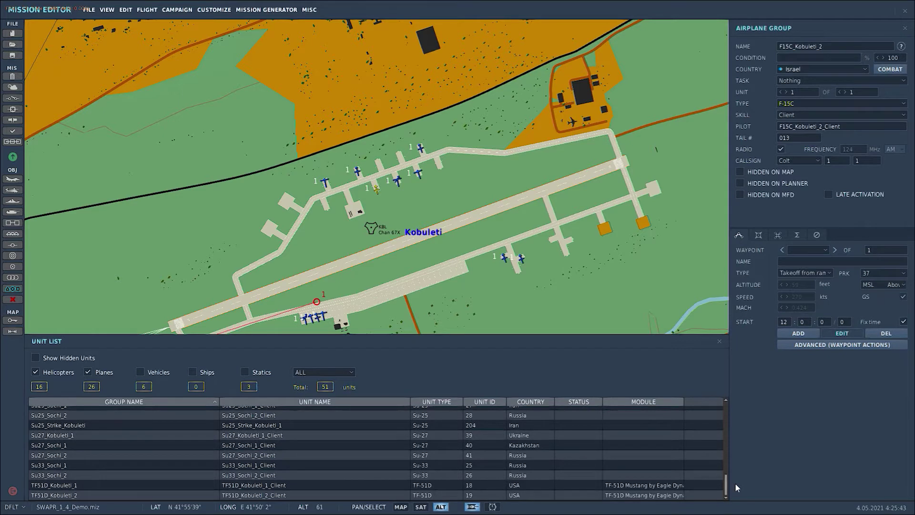
pyautogui.moveTo(831, 127); pyautogui.dragTo(825, 128)
pyautogui.scroll(-3, 376, 79)
pyautogui.moveTo(376, 79); pyautogui.dragTo(448, 329)
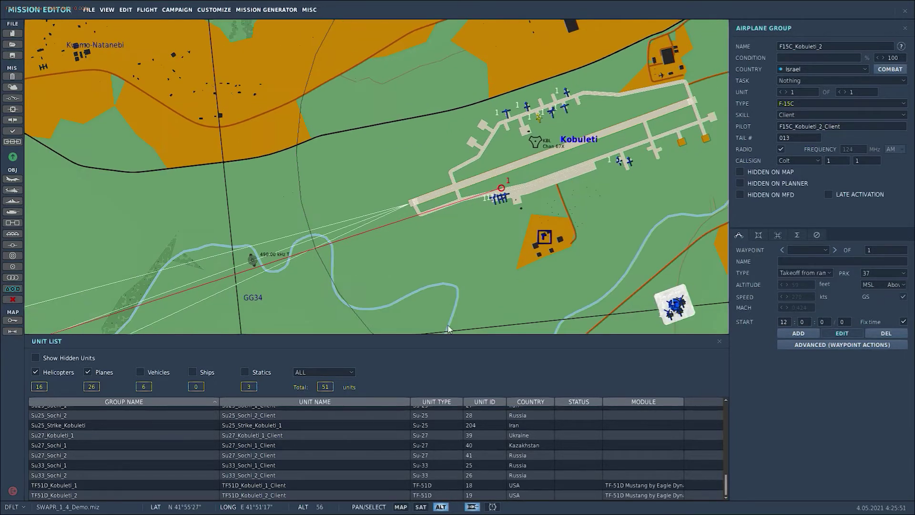
# - Inspect the Su27_Sochi_1, TF51D_Kobuleti_1, TF51D_Kobuleti_2 and Su33_Sochi_1 client units at the end of the list
pyautogui.click(258, 464)
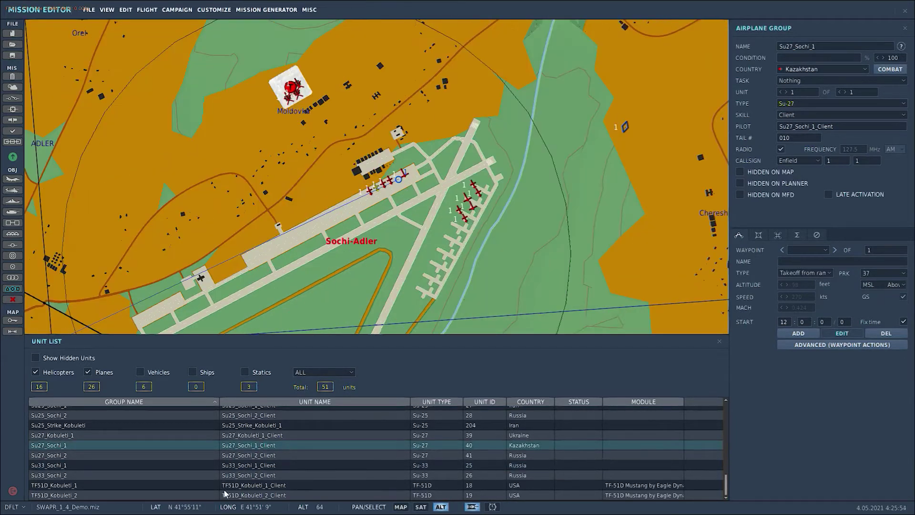
pyautogui.click(246, 486)
pyautogui.click(252, 496)
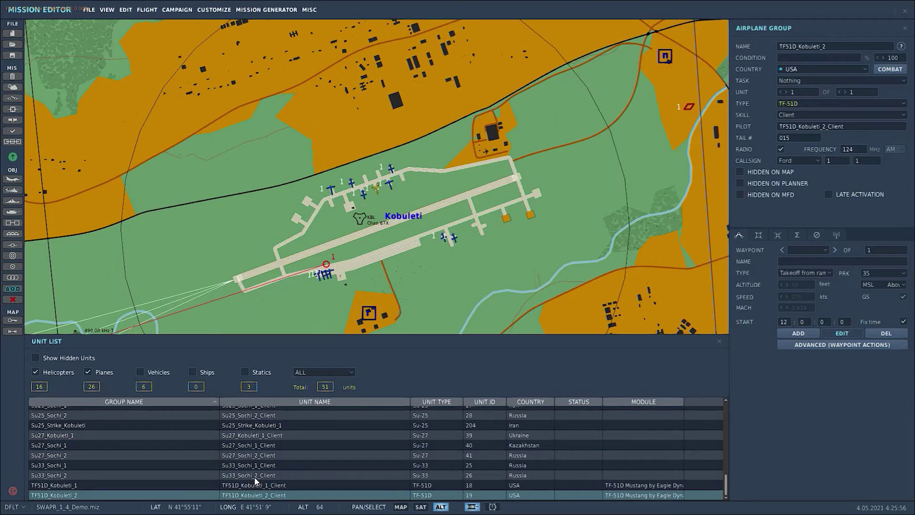
pyautogui.click(258, 465)
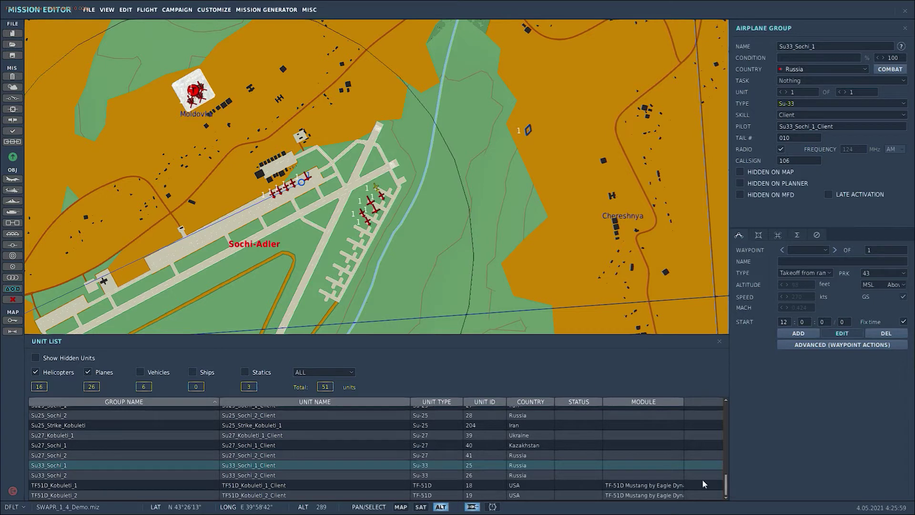
# - Return to the start of the unit list and inspect A-10A_Kobuleti_1, F15C_Kobuleti_1 and Huey_Kobuleti_1
pyautogui.moveTo(724, 482); pyautogui.dragTo(729, 409)
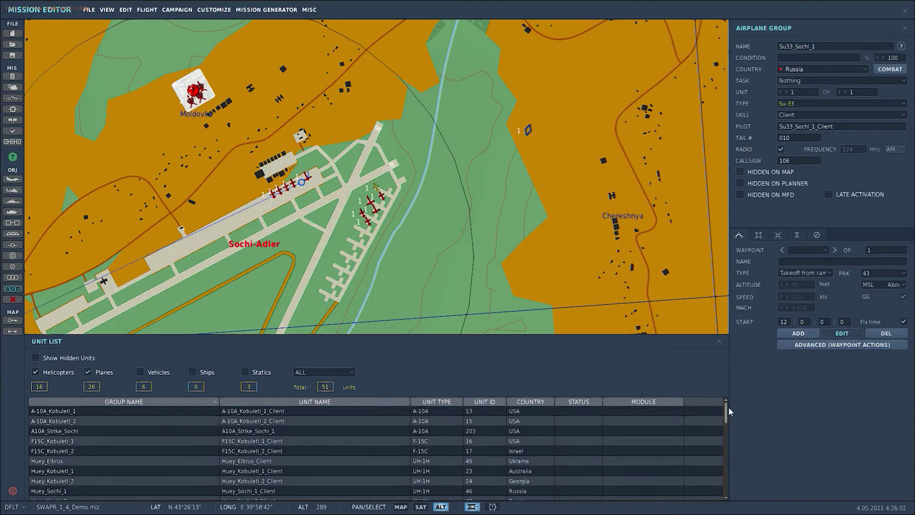
pyautogui.click(270, 411)
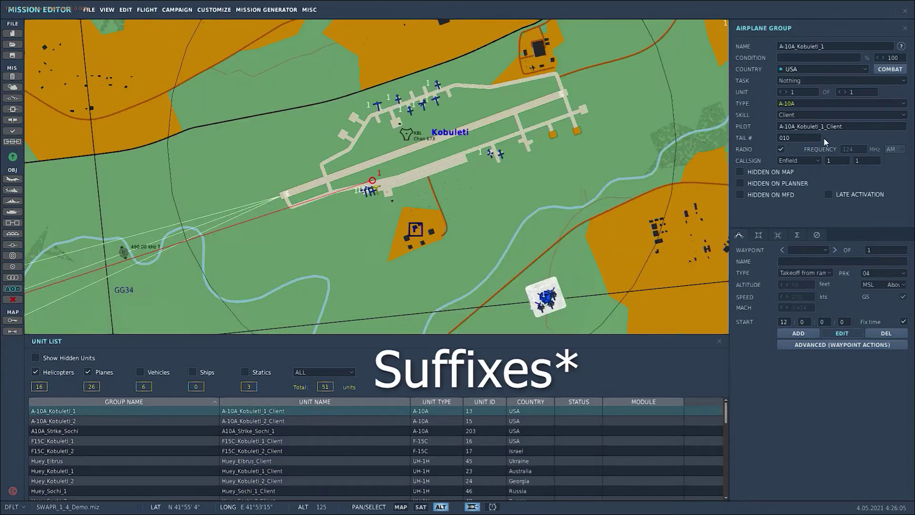
pyautogui.click(266, 439)
pyautogui.click(271, 470)
# - Inspect the pilot name suffixes of the Mi-8_Mineralnye and Mi-8_Torba_Group helicopter units
pyautogui.scroll(-5, 287, 474)
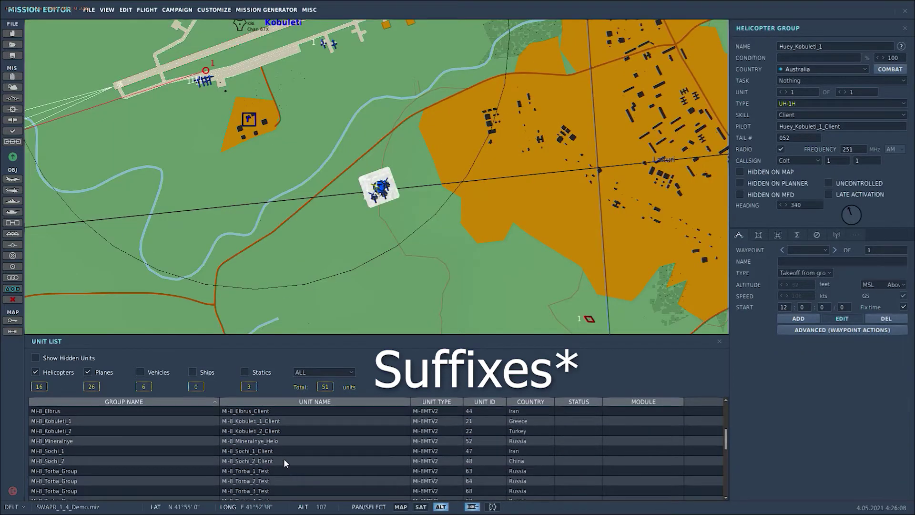
pyautogui.click(266, 441)
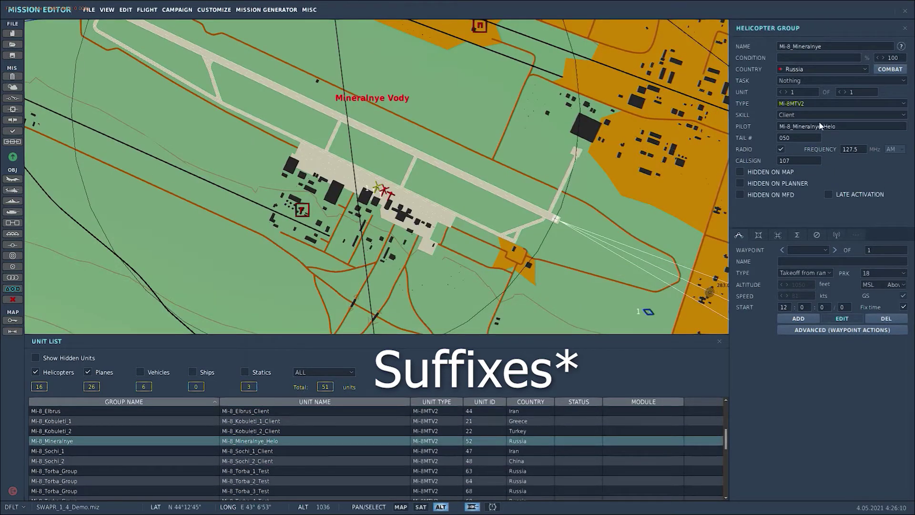
pyautogui.scroll(-1, 268, 458)
pyautogui.click(255, 441)
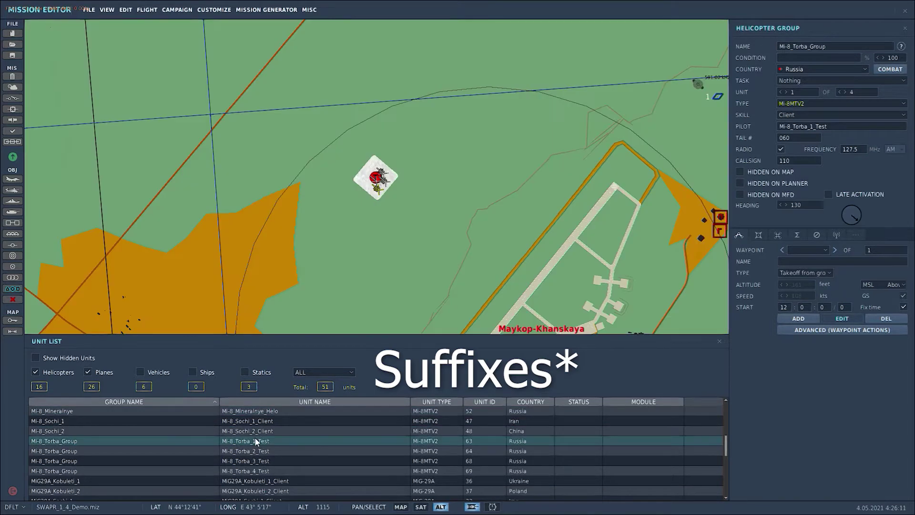
pyautogui.scroll(-2, 280, 456)
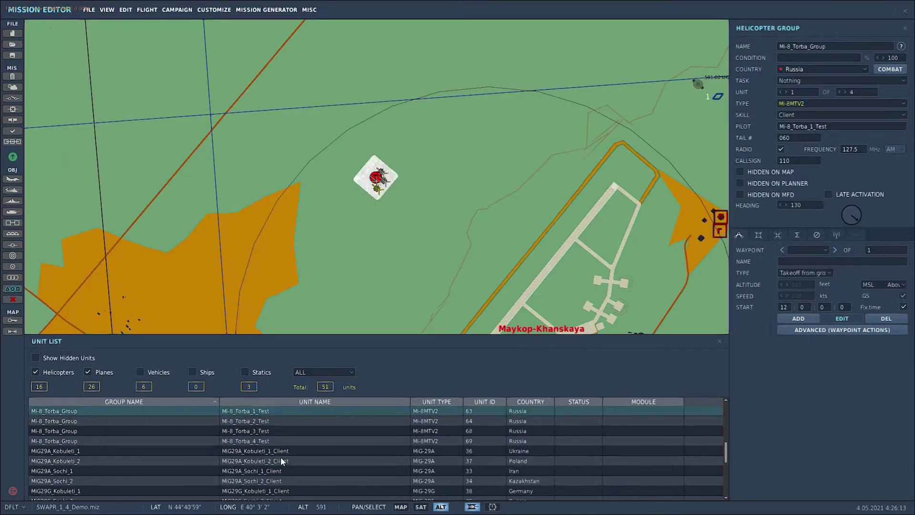
pyautogui.scroll(-2, 280, 456)
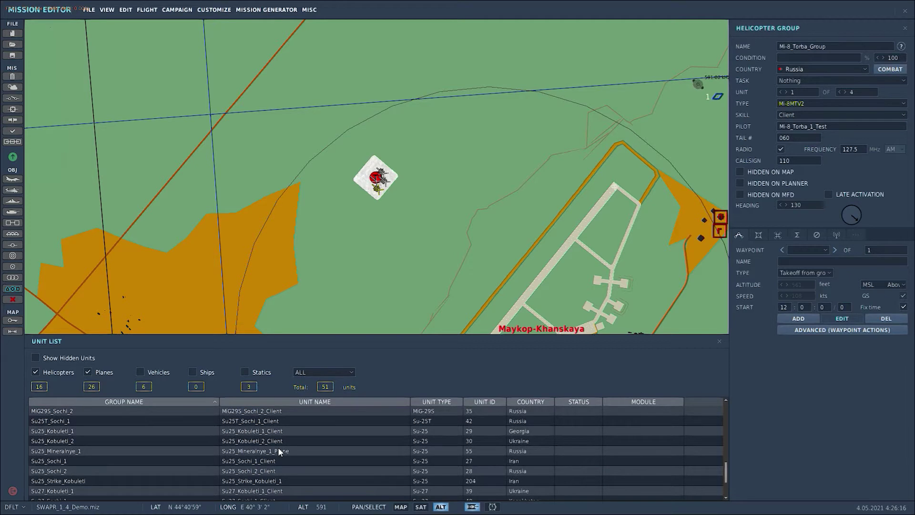
# - Inspect the Su25_Mineralnye_1 unit's pilot name, review the remaining units and return to the start of the list
pyautogui.click(278, 449)
pyautogui.scroll(-1, 265, 442)
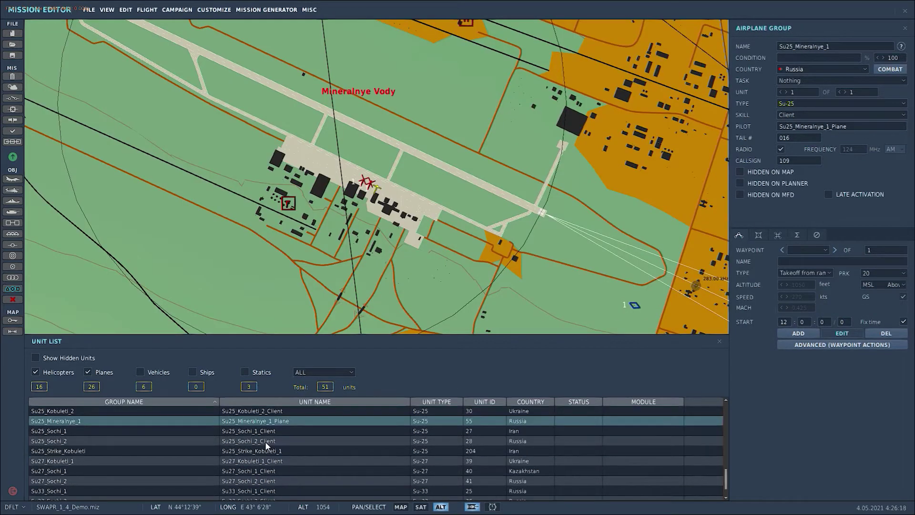
pyautogui.scroll(-1, 267, 425)
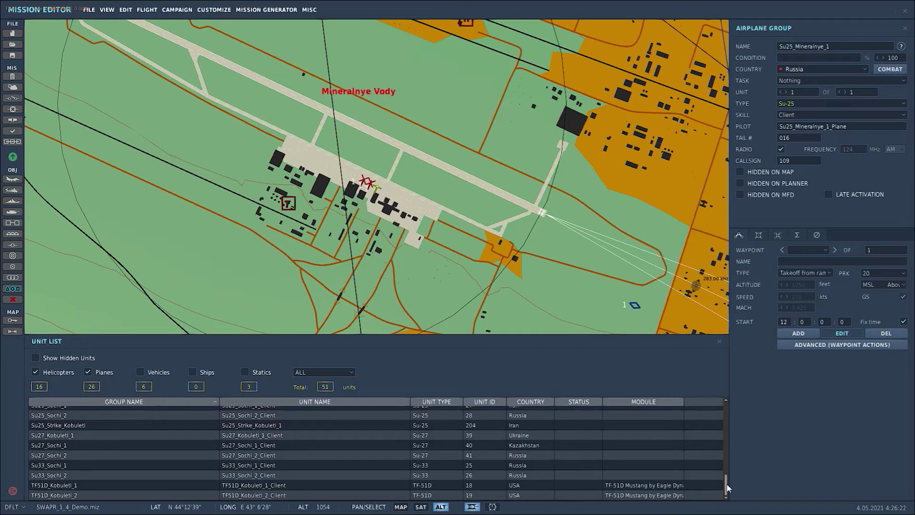
pyautogui.moveTo(727, 484); pyautogui.dragTo(726, 405)
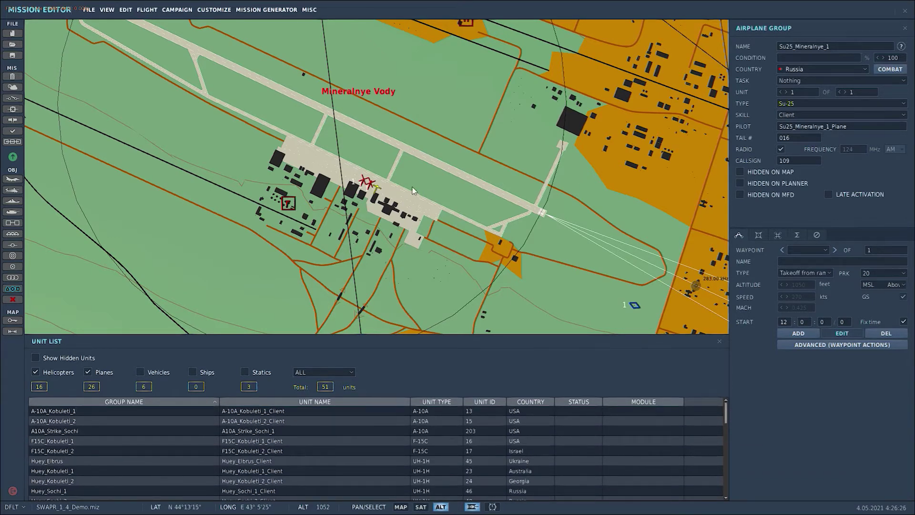
# - Examine the numbered parking spots around the Su-25 at Mineralnye Vody and view the airport's warehouse details
pyautogui.scroll(3, 370, 180)
pyautogui.scroll(2, 368, 177)
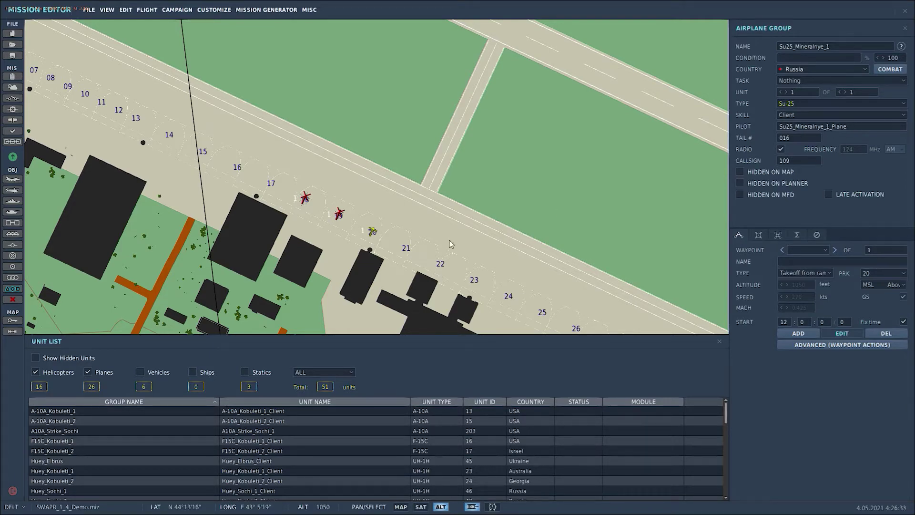
pyautogui.scroll(-3, 434, 182)
pyautogui.click(449, 170)
pyautogui.scroll(-8, 416, 201)
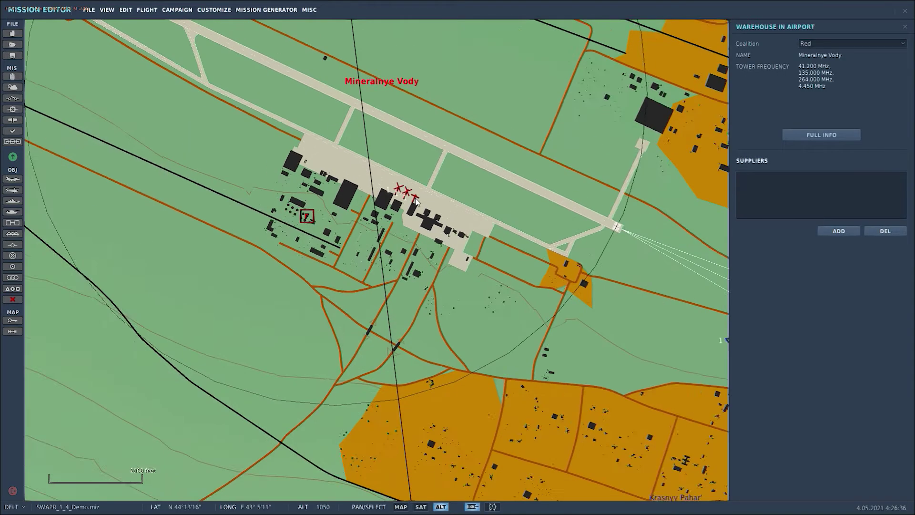
# - Close the airport details and examine the area around Kobuleti airfield on the map
pyautogui.scroll(-5, 415, 260)
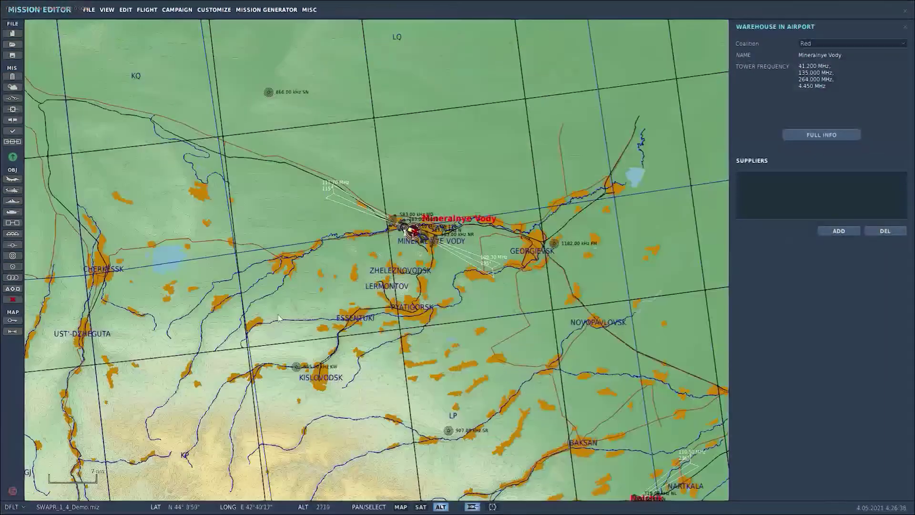
pyautogui.scroll(-3, 394, 151)
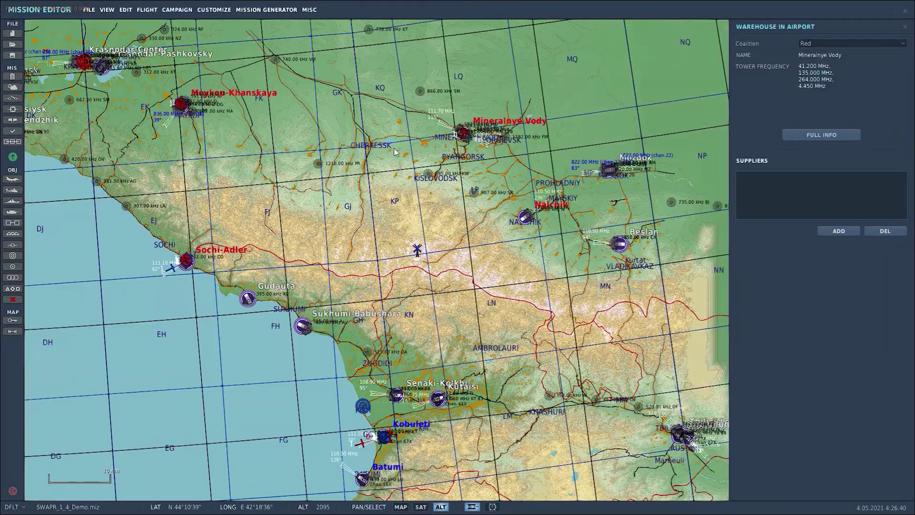
pyautogui.click(370, 182)
pyautogui.moveTo(301, 290); pyautogui.dragTo(471, 179, button='right')
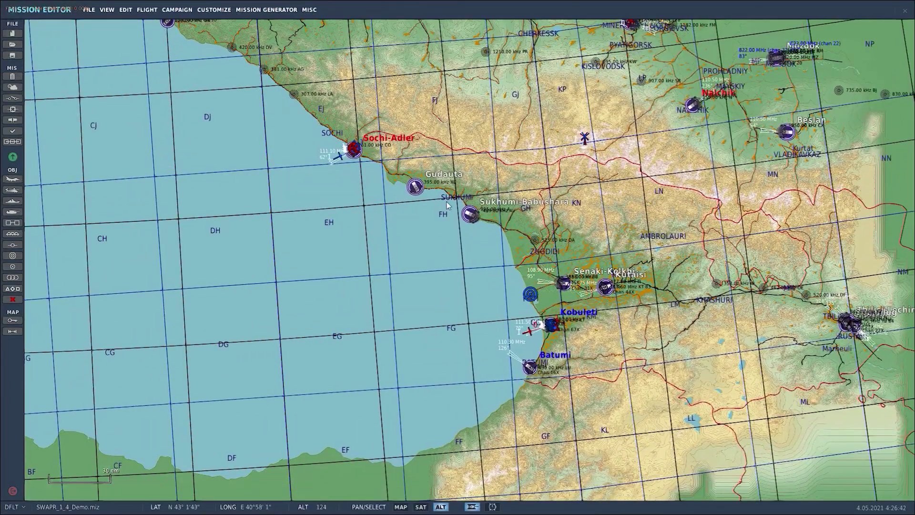
pyautogui.scroll(2, 470, 179)
pyautogui.moveTo(515, 155); pyautogui.dragTo(414, 104, button='right')
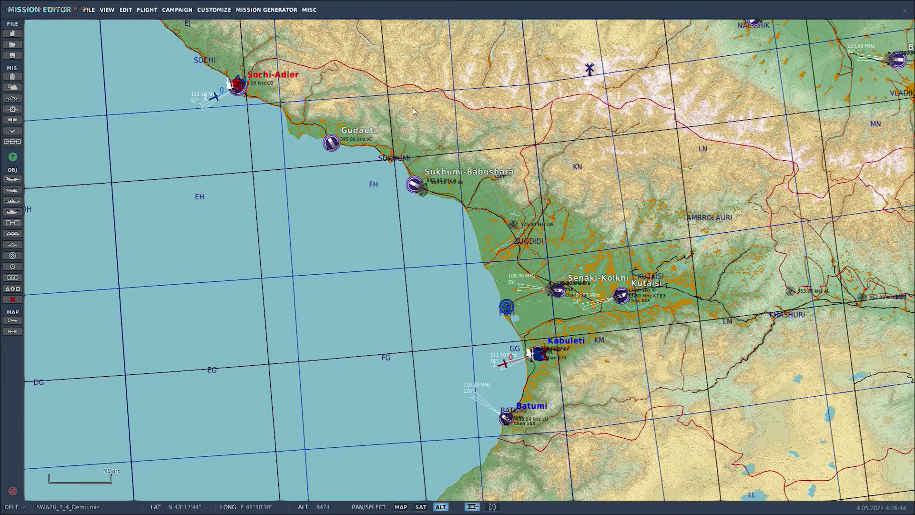
pyautogui.moveTo(413, 72); pyautogui.dragTo(376, 126, button='right')
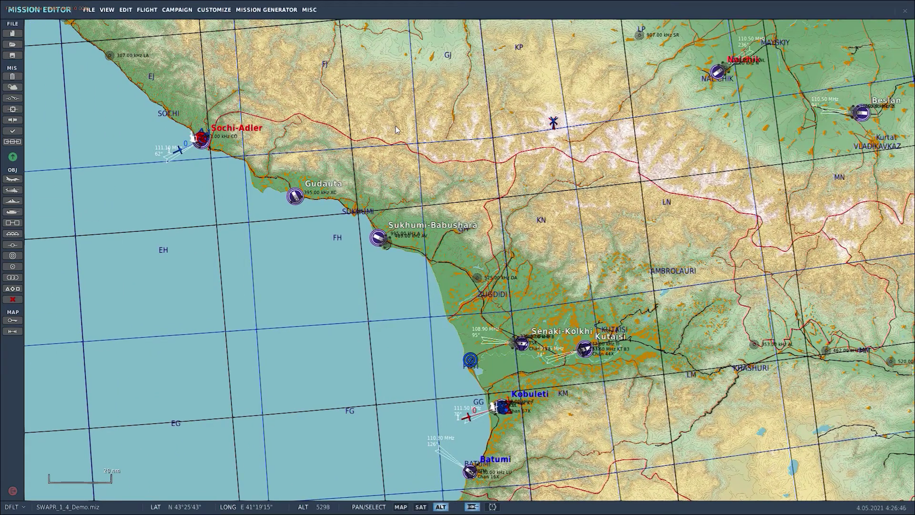
pyautogui.moveTo(405, 135); pyautogui.dragTo(401, 52, button='right')
pyautogui.scroll(8, 446, 336)
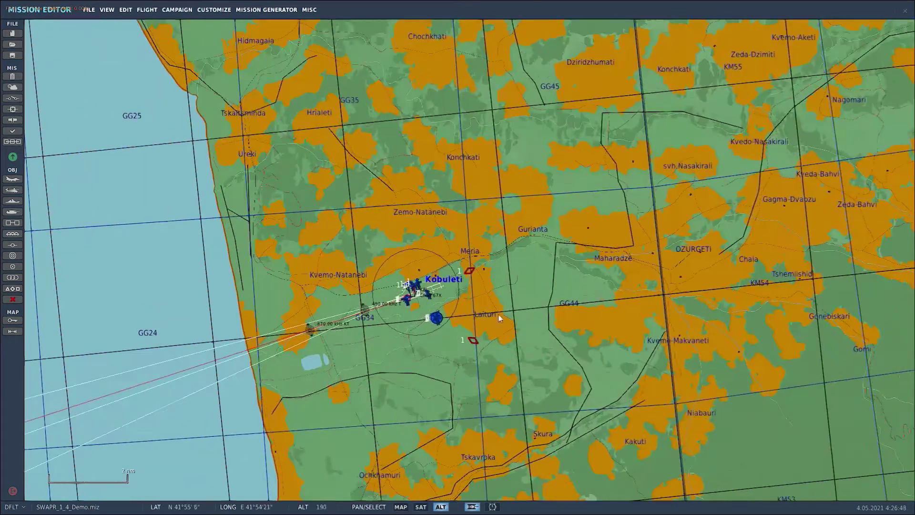
# - Inspect the Huey_Kobuleti_1 helicopter on the helipads near Kobuleti and view its waypoint type options
pyautogui.scroll(5, 414, 291)
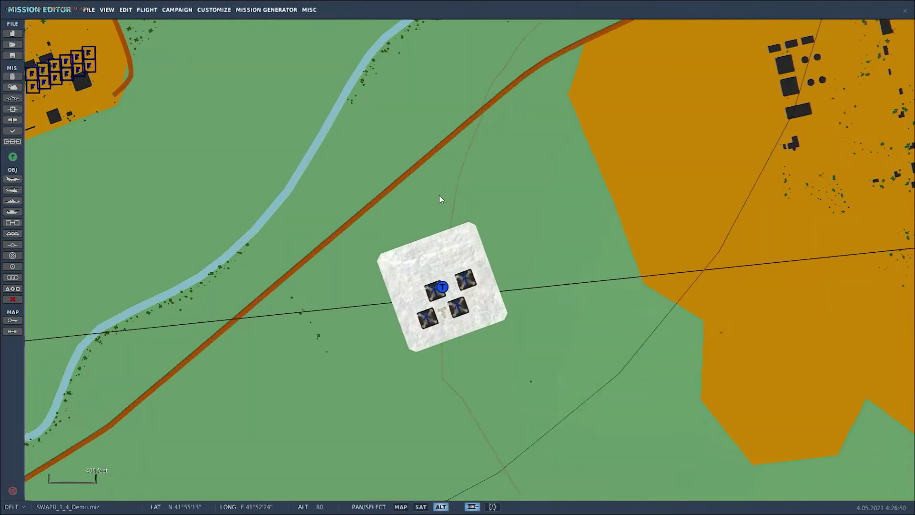
pyautogui.scroll(1, 464, 288)
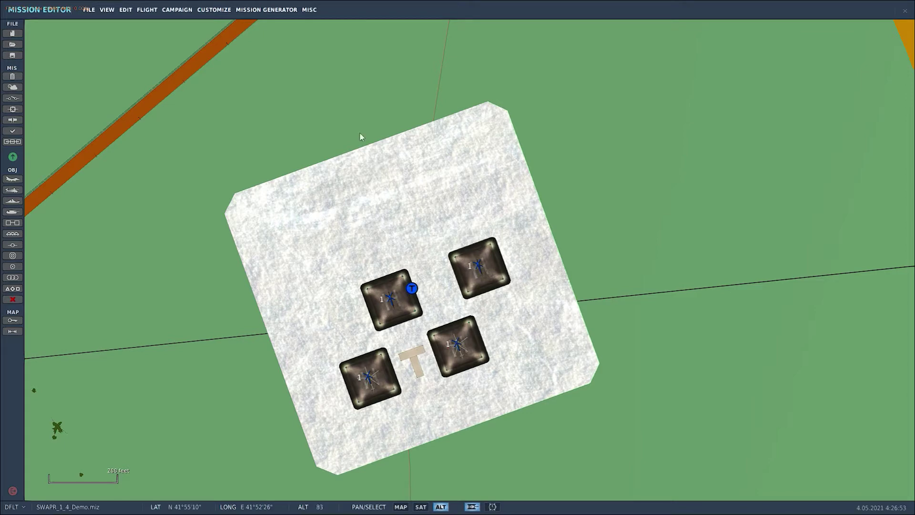
pyautogui.scroll(2, 379, 398)
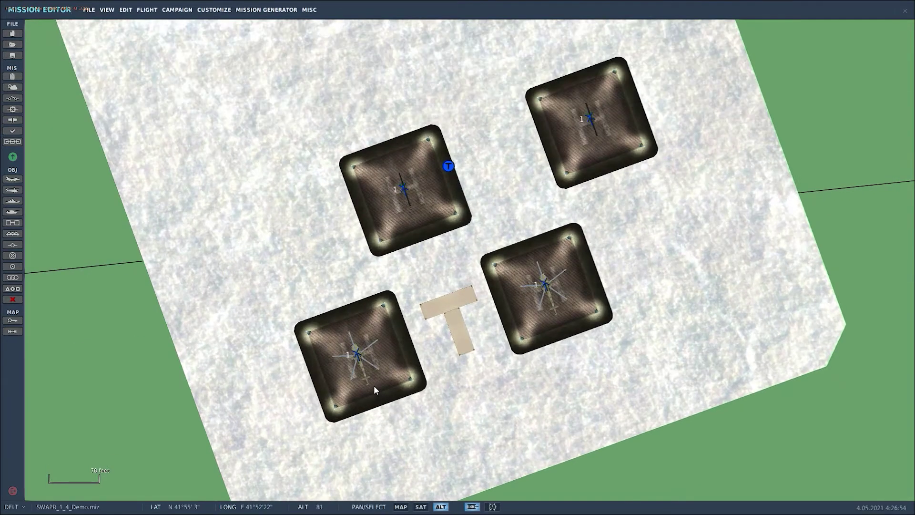
pyautogui.click(404, 187)
pyautogui.click(804, 275)
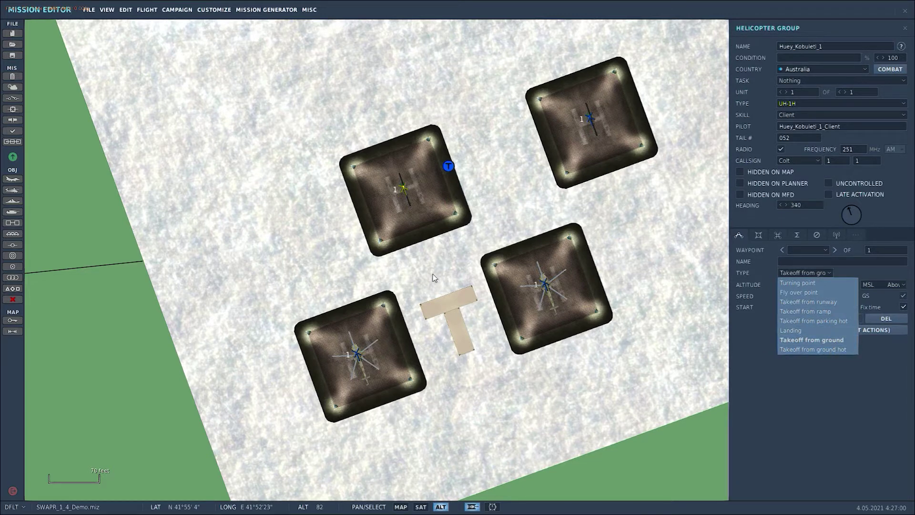
pyautogui.click(396, 290)
# - Close the helicopter group's details and examine the map between the Kobuleti and Sochi-Adler airfields
pyautogui.scroll(-6, 322, 182)
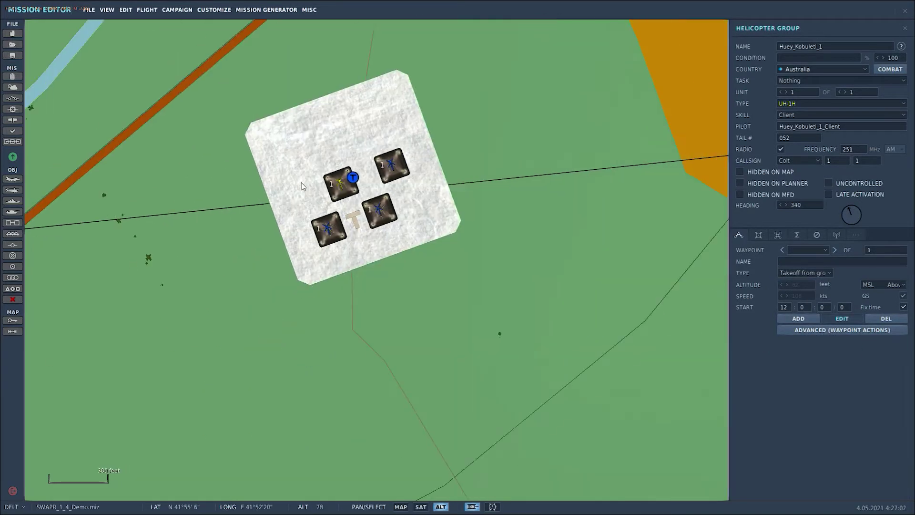
pyautogui.moveTo(226, 90); pyautogui.dragTo(415, 241)
pyautogui.scroll(-3, 414, 235)
pyautogui.scroll(-10, 413, 236)
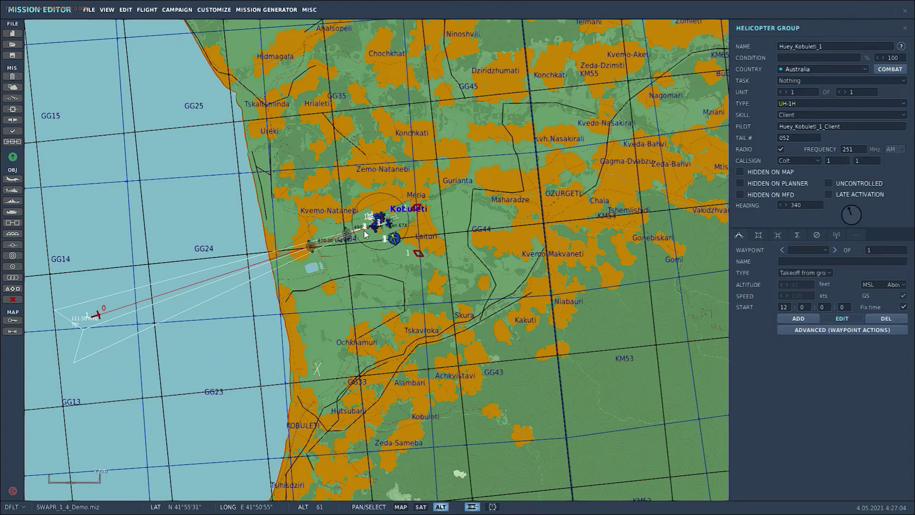
pyautogui.scroll(-2, 508, 190)
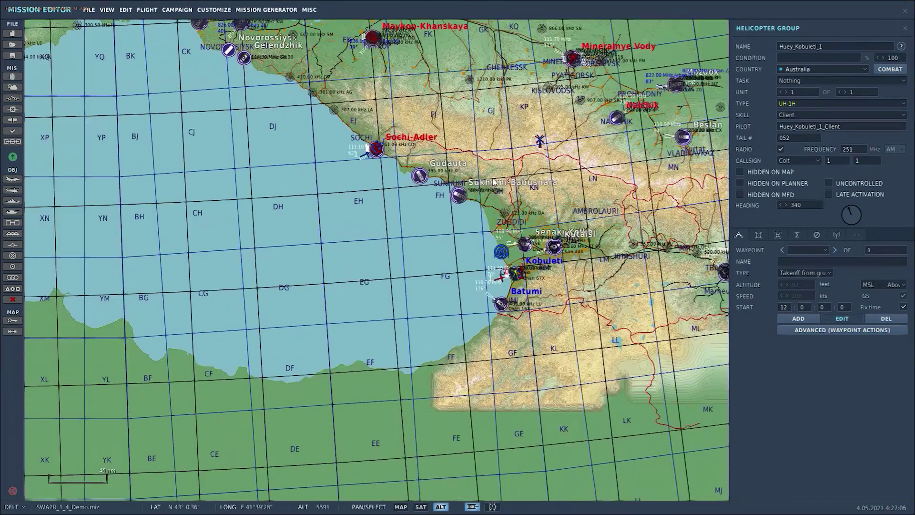
pyautogui.scroll(1, 399, 155)
pyautogui.scroll(1, 350, 157)
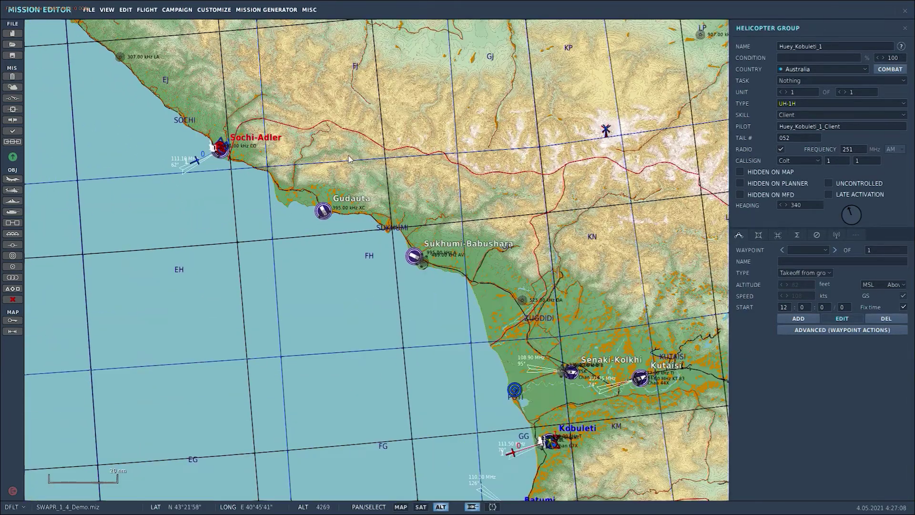
pyautogui.moveTo(471, 199); pyautogui.dragTo(426, 108)
pyautogui.moveTo(426, 156); pyautogui.dragTo(429, 114)
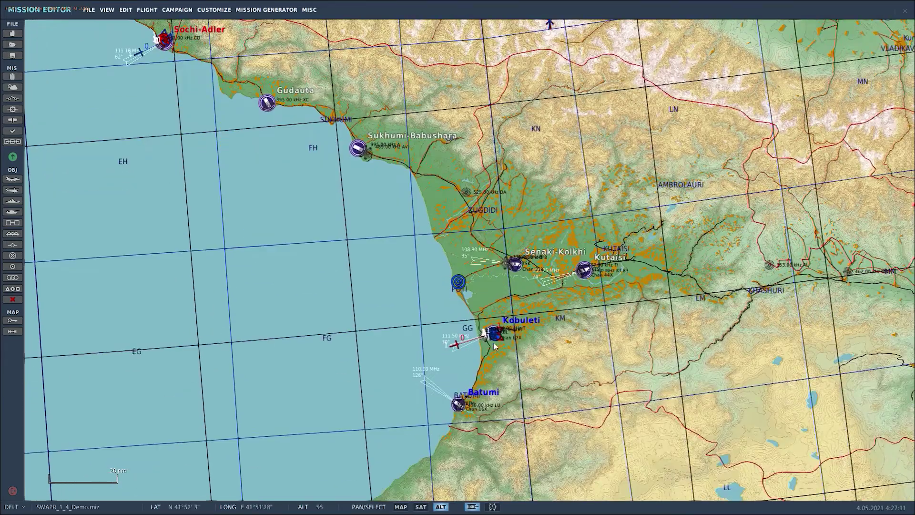
pyautogui.scroll(2, 486, 334)
pyautogui.scroll(-3, 410, 215)
pyautogui.moveTo(386, 72); pyautogui.dragTo(537, 204)
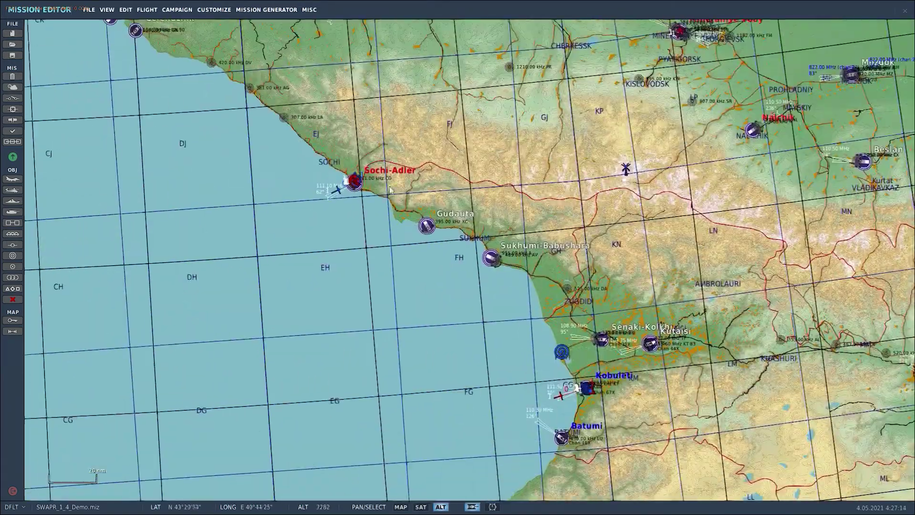
pyautogui.scroll(4, 363, 189)
pyautogui.scroll(-4, 362, 190)
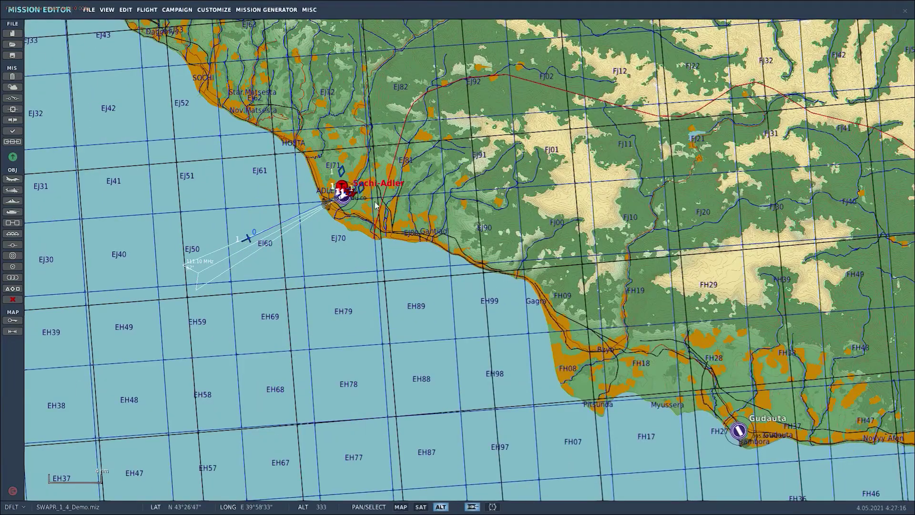
pyautogui.moveTo(699, 197); pyautogui.dragTo(396, 125)
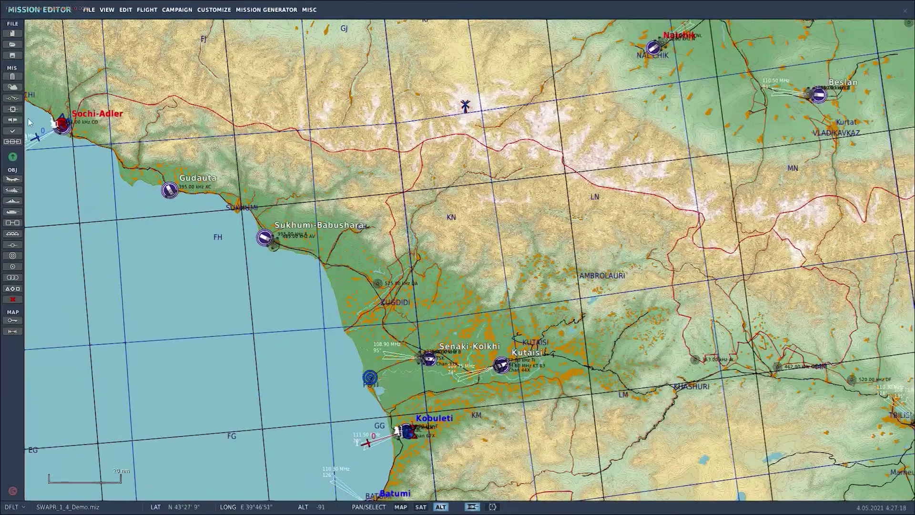
# - Open the mission triggers and inspect the MOOSE Load trigger's script file action
pyautogui.click(12, 97)
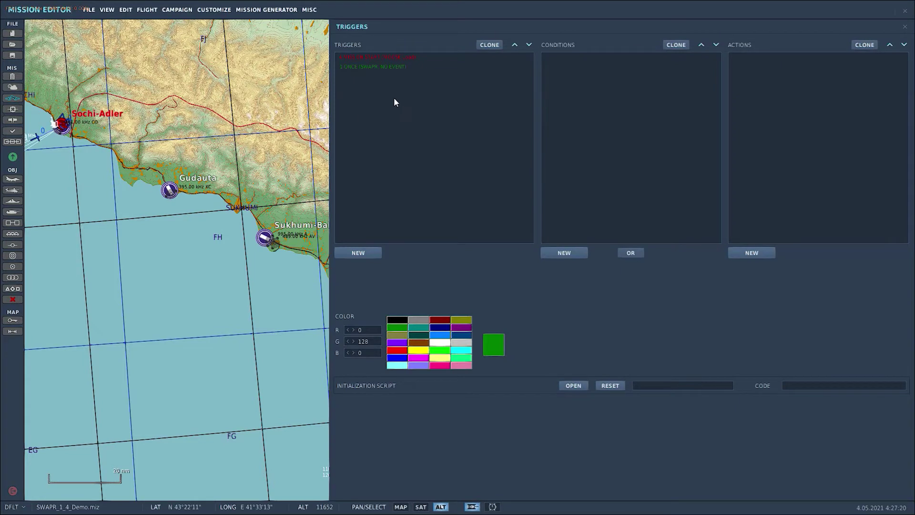
pyautogui.click(379, 56)
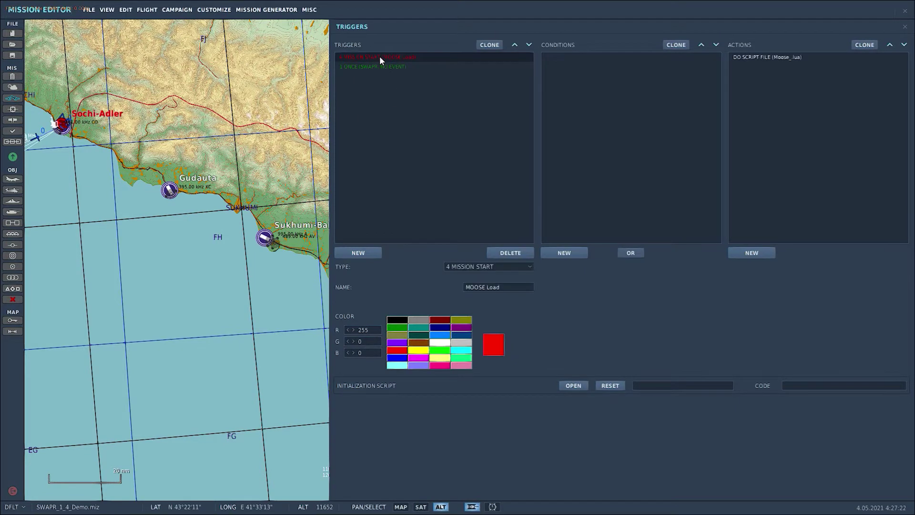
pyautogui.click(380, 64)
pyautogui.click(378, 57)
pyautogui.click(780, 59)
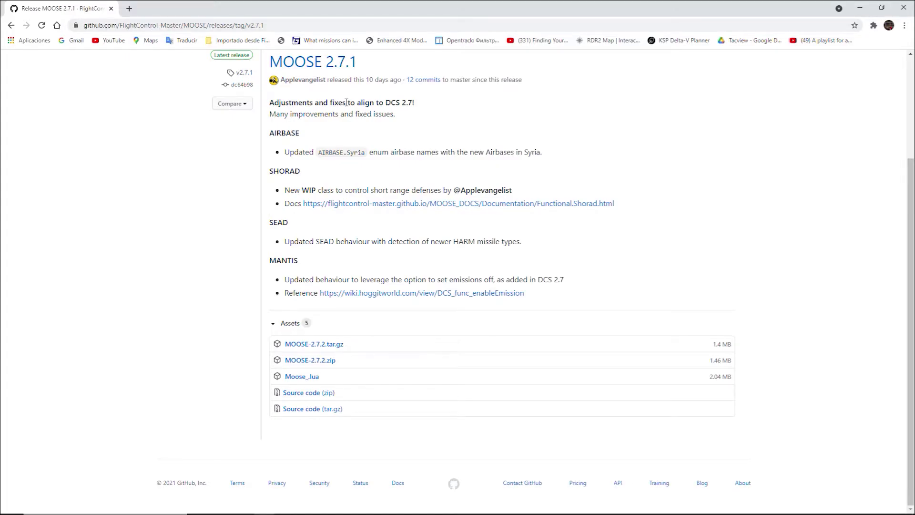
# - Review the MOOSE 2.7.1 release notes and downloadable assets on GitHub in Chrome and return to the Mission Editor
pyautogui.scroll(3, 396, 138)
pyautogui.scroll(-2, 511, 139)
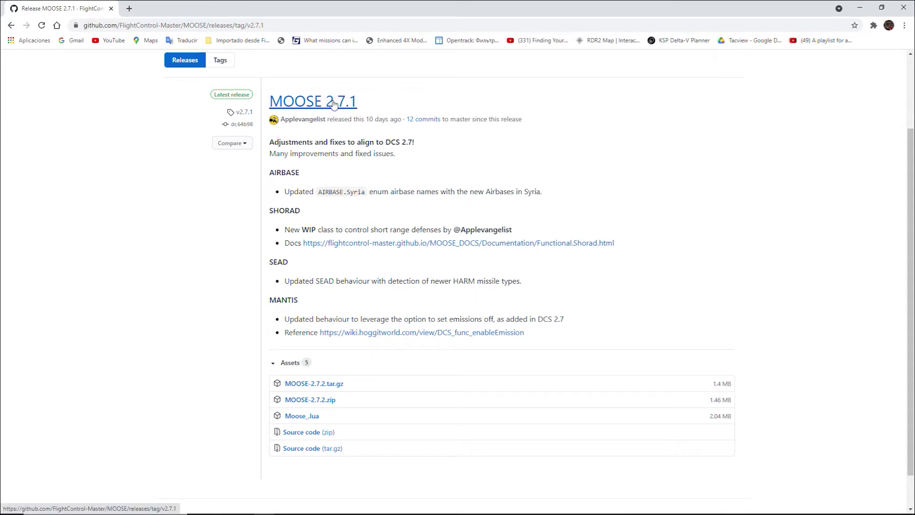
pyautogui.scroll(-1, 402, 144)
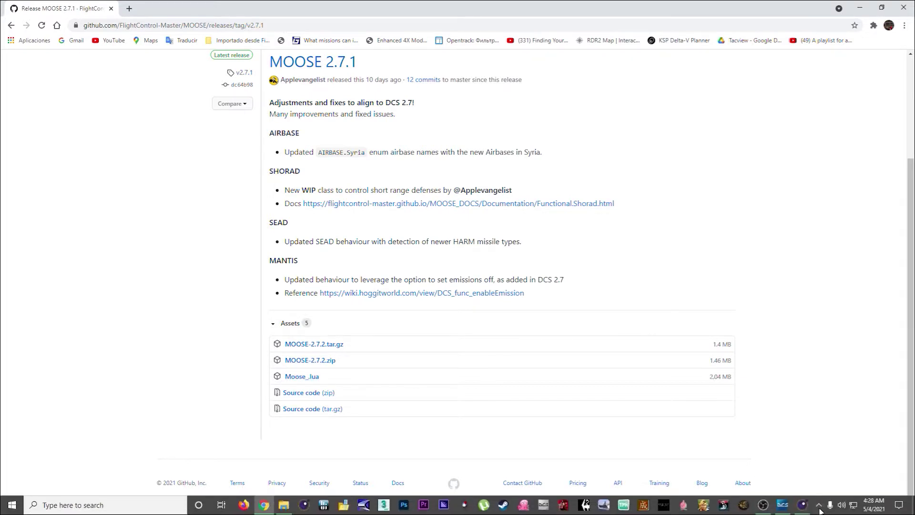
pyautogui.click(804, 506)
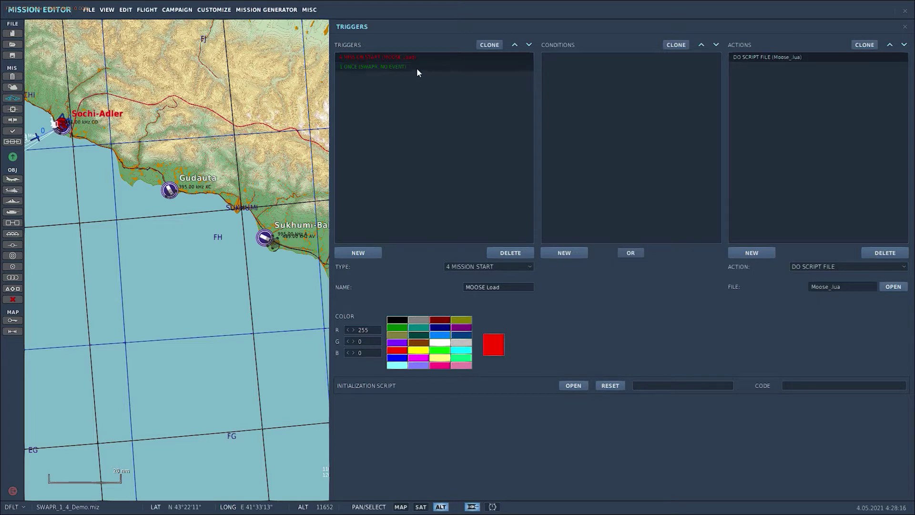
# - Inspect the MOOSE Load trigger's script action and the SWAPR trigger's time condition and script action
pyautogui.click(373, 57)
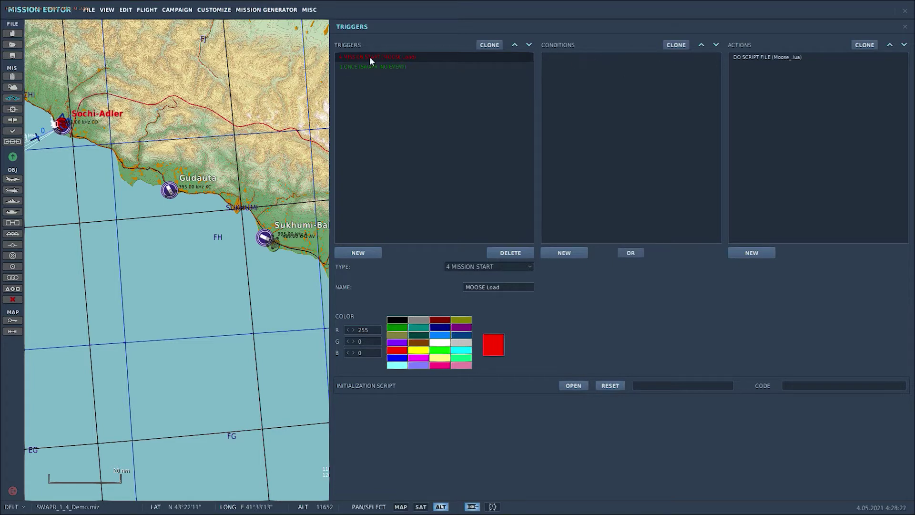
pyautogui.click(761, 56)
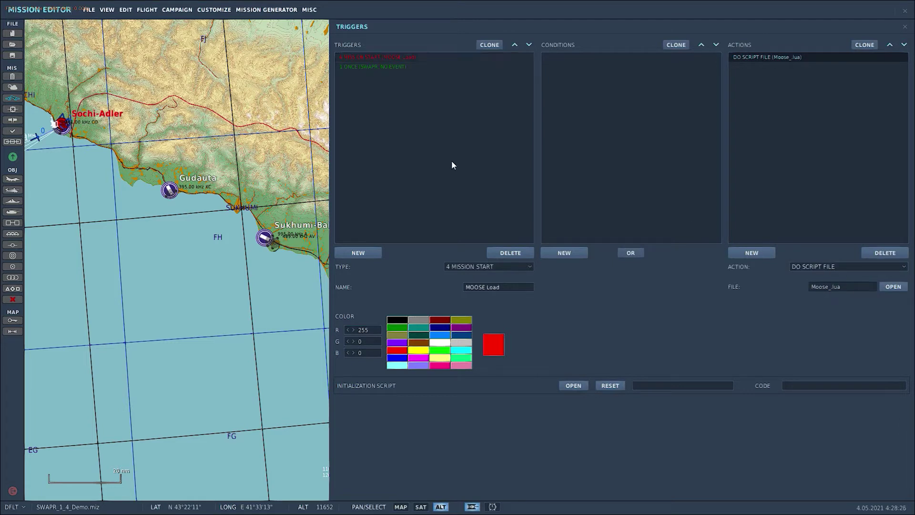
pyautogui.click(372, 67)
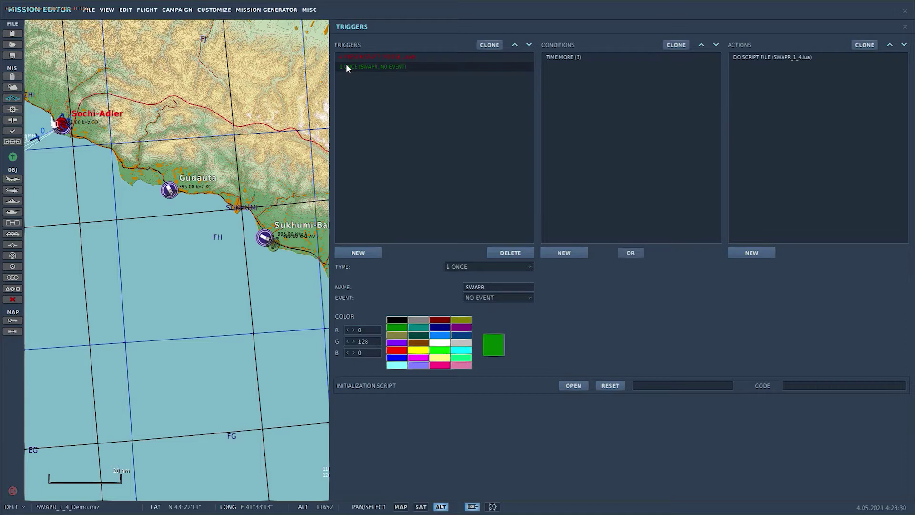
pyautogui.click(579, 57)
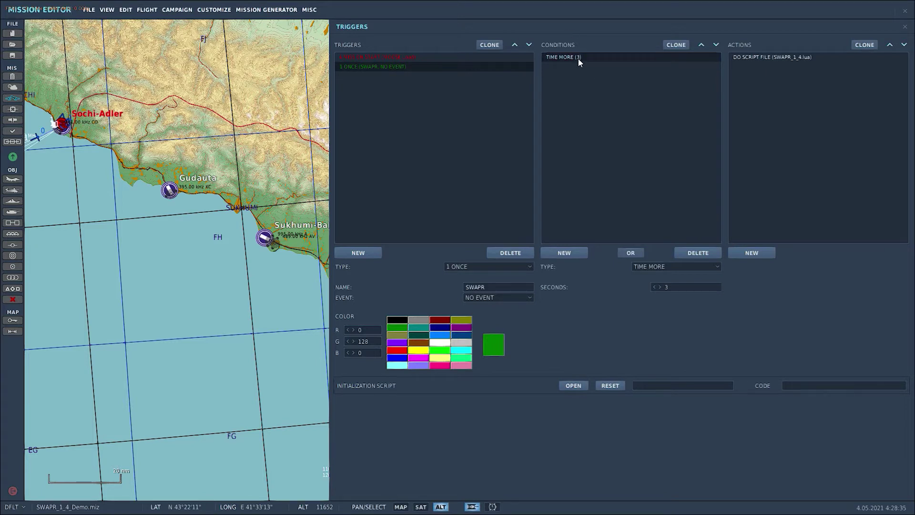
pyautogui.click(387, 57)
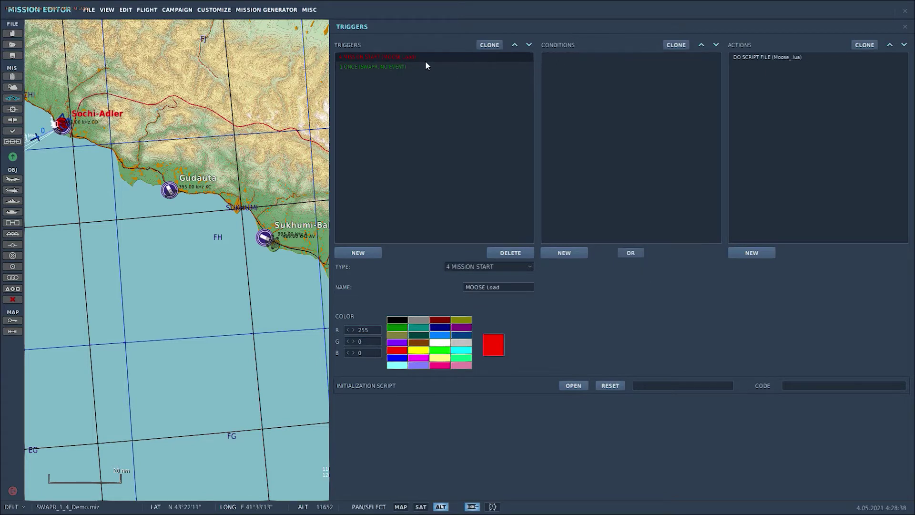
pyautogui.click(371, 66)
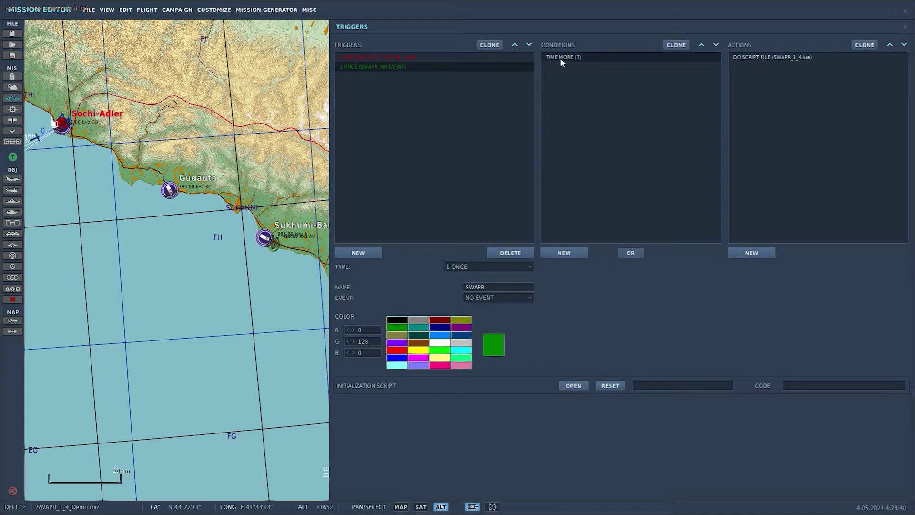
pyautogui.click(755, 58)
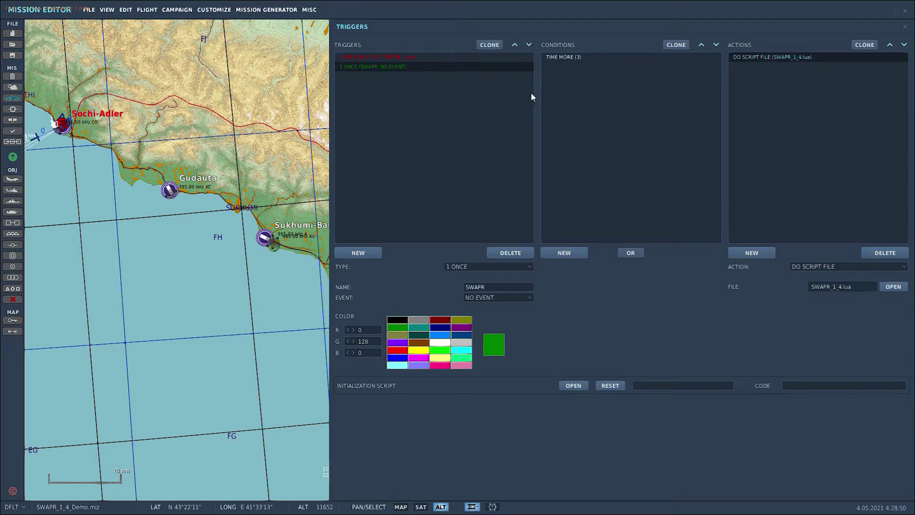
# - Compare the script file actions of the MOOSE Load and SWAPR triggers once more and close the triggers
pyautogui.click(399, 58)
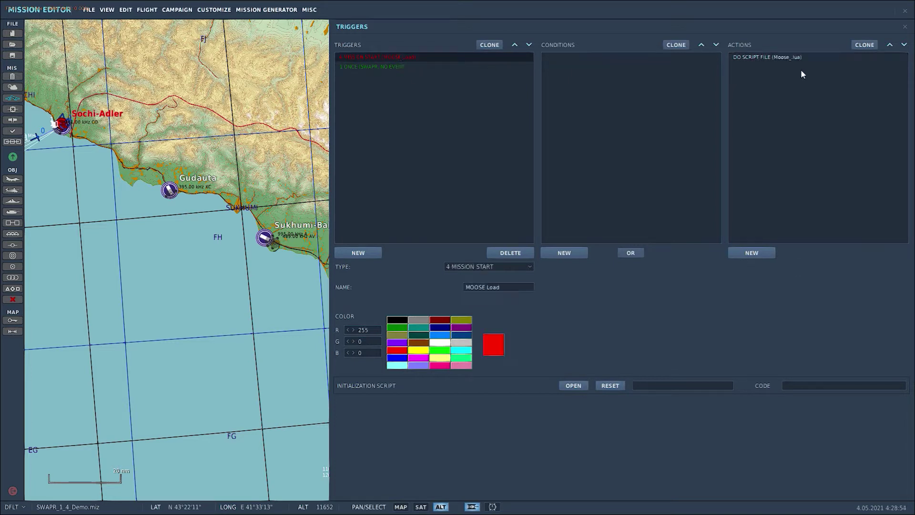
pyautogui.click(768, 60)
pyautogui.click(386, 66)
pyautogui.click(776, 58)
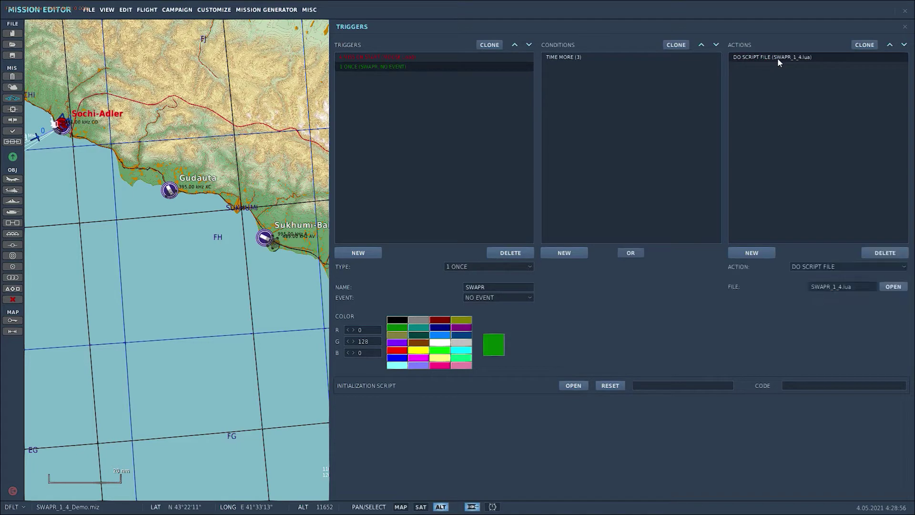
pyautogui.press('Escape')
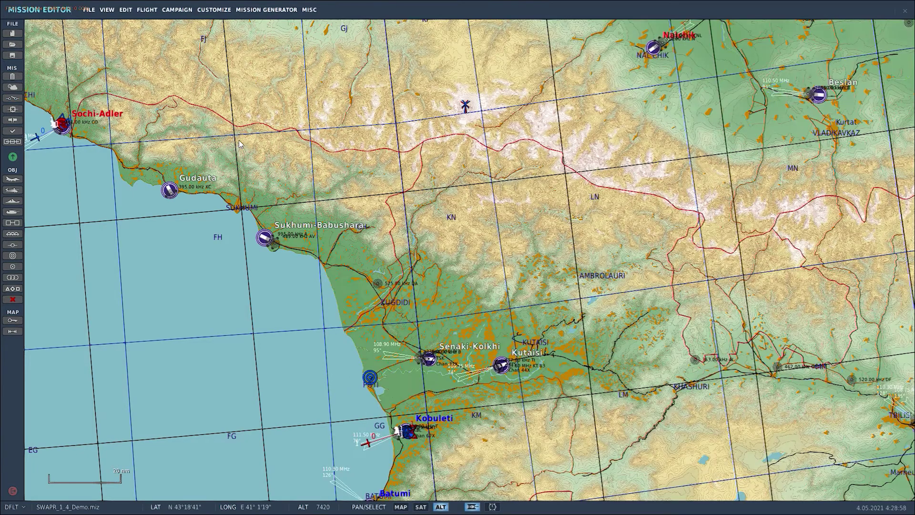
pyautogui.scroll(-3, 239, 139)
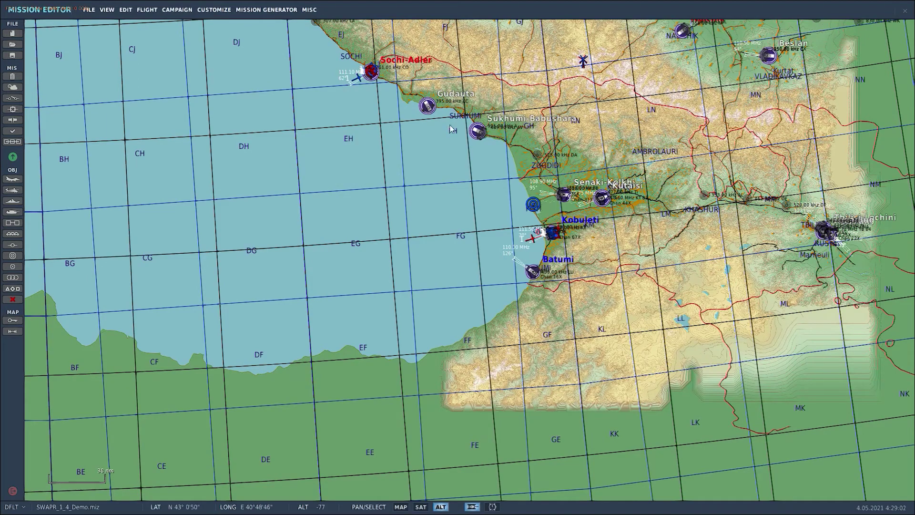
pyautogui.scroll(3, 457, 171)
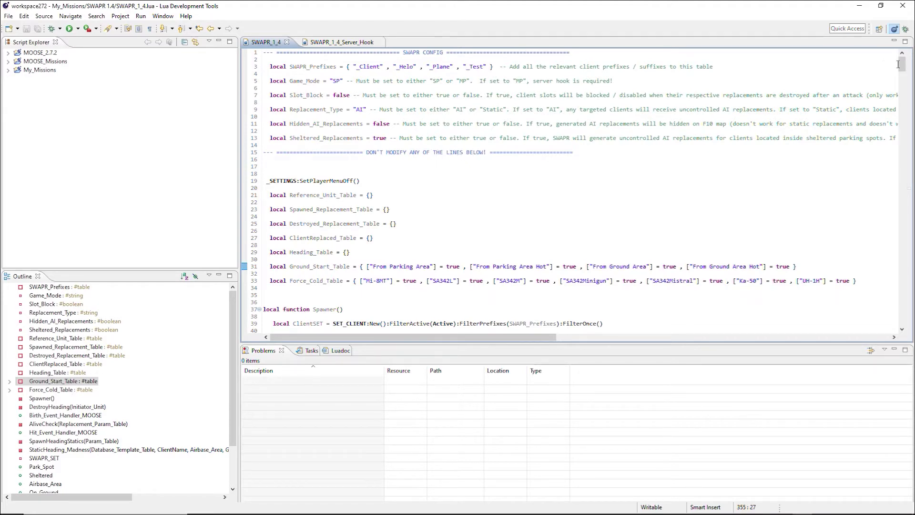
# - Switch to Lua Development Tools and review the SWAPR CONFIG section of SWAPR_1_4.lua above the line marking code not to modify
pyautogui.moveTo(902, 65)
pyautogui.mouseDown()
pyautogui.moveTo(903, 80)
pyautogui.moveTo(903, 65)
pyautogui.mouseUp()
pyautogui.moveTo(903, 65)
pyautogui.mouseDown()
pyautogui.moveTo(911, 317)
pyautogui.moveTo(896, 64)
pyautogui.mouseUp()
pyautogui.click(307, 173)
pyautogui.click(275, 162)
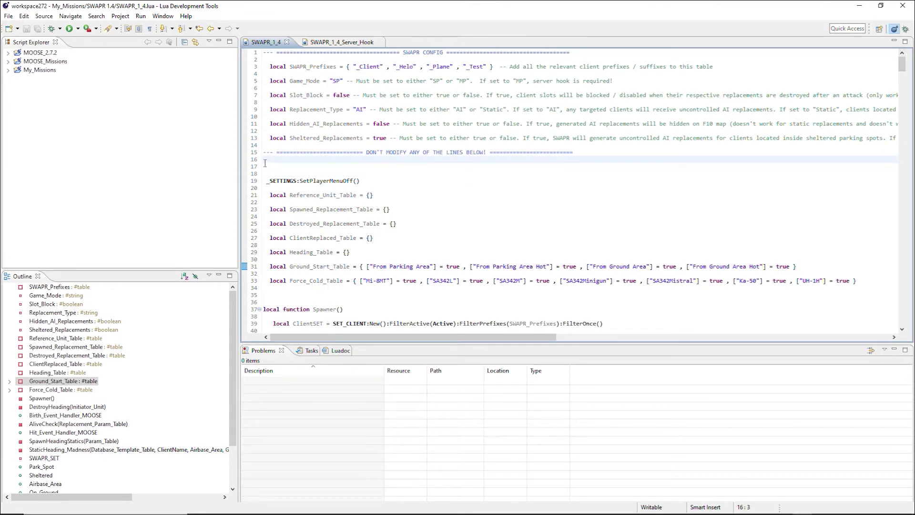
pyautogui.click(272, 168)
pyautogui.click(265, 159)
pyautogui.click(264, 145)
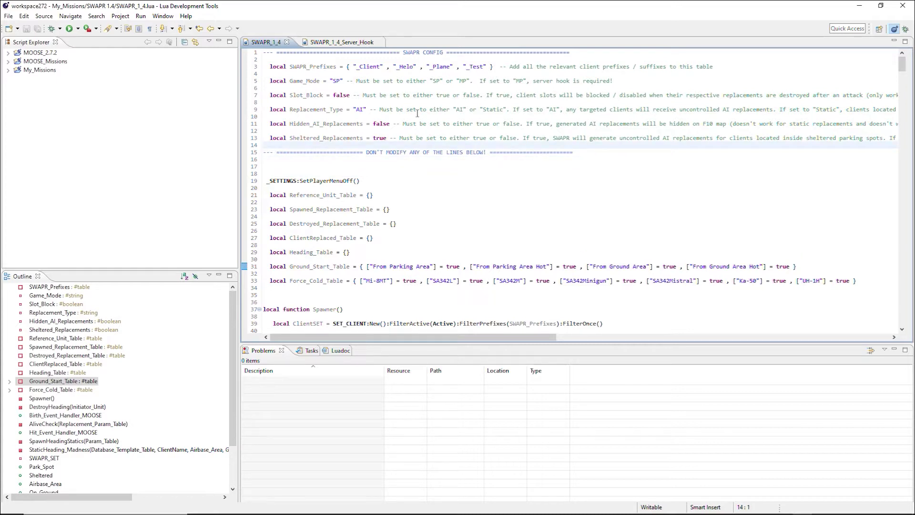
pyautogui.click(409, 166)
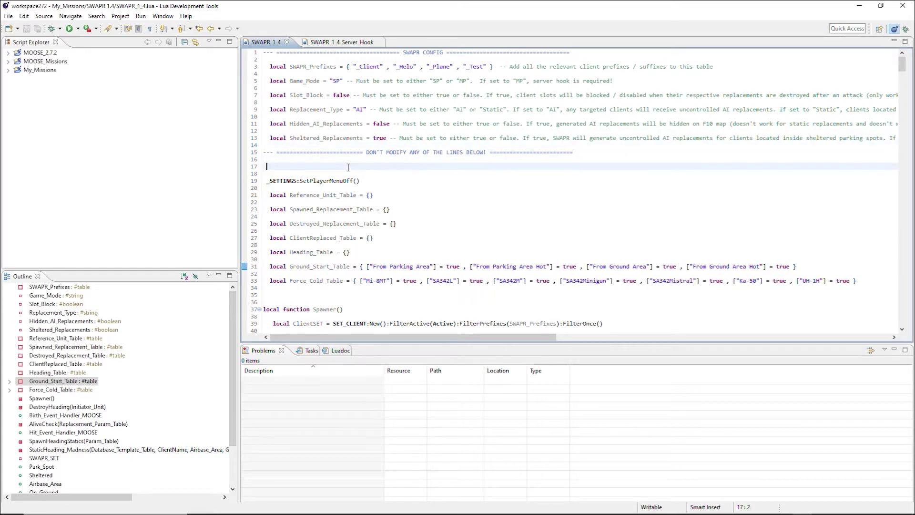